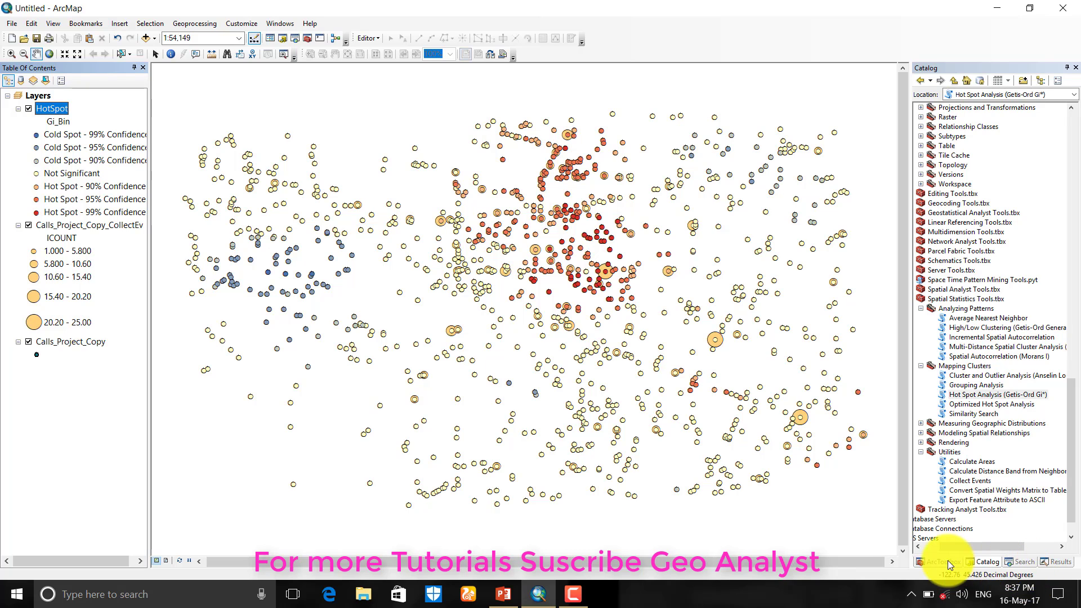
Search for "IDW", locate the Spatial Analyst version in the Interpolation toolset and open the tool.
left_click(1021, 562)
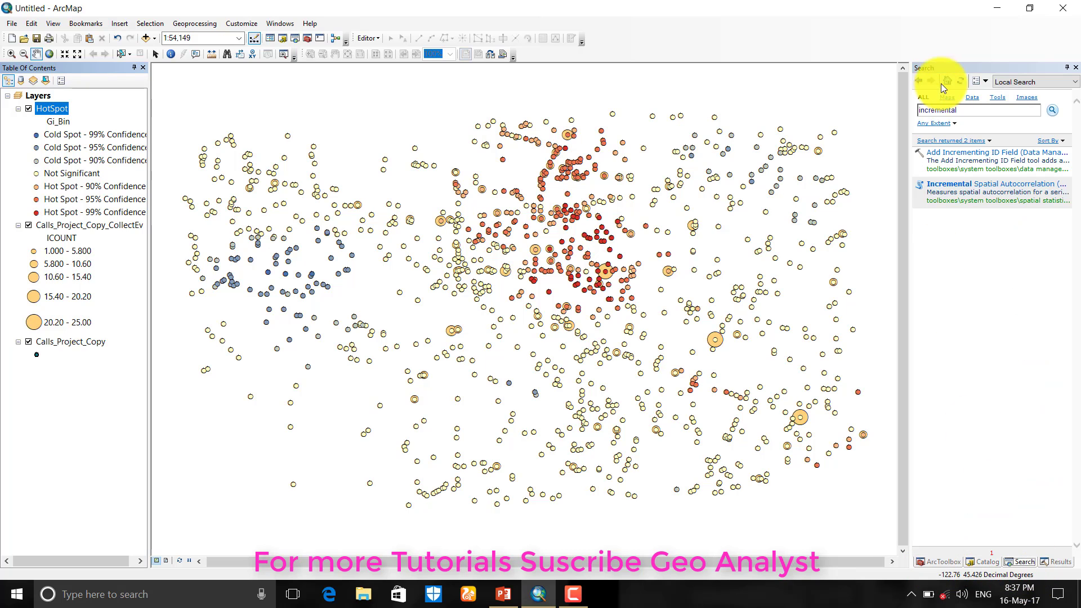
double_click(952, 110)
type("IDW")
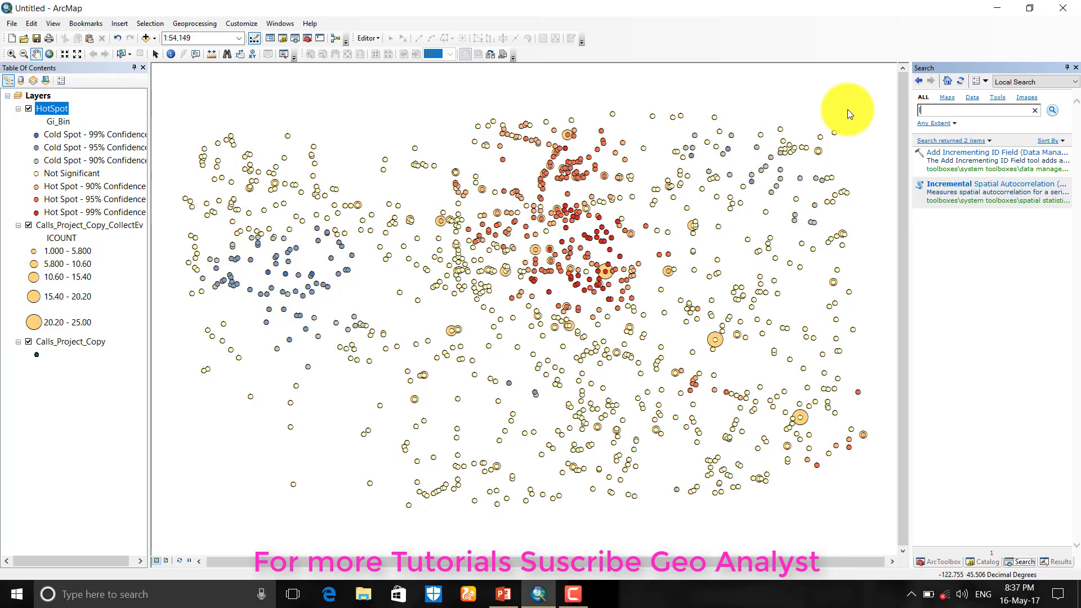
key("Return")
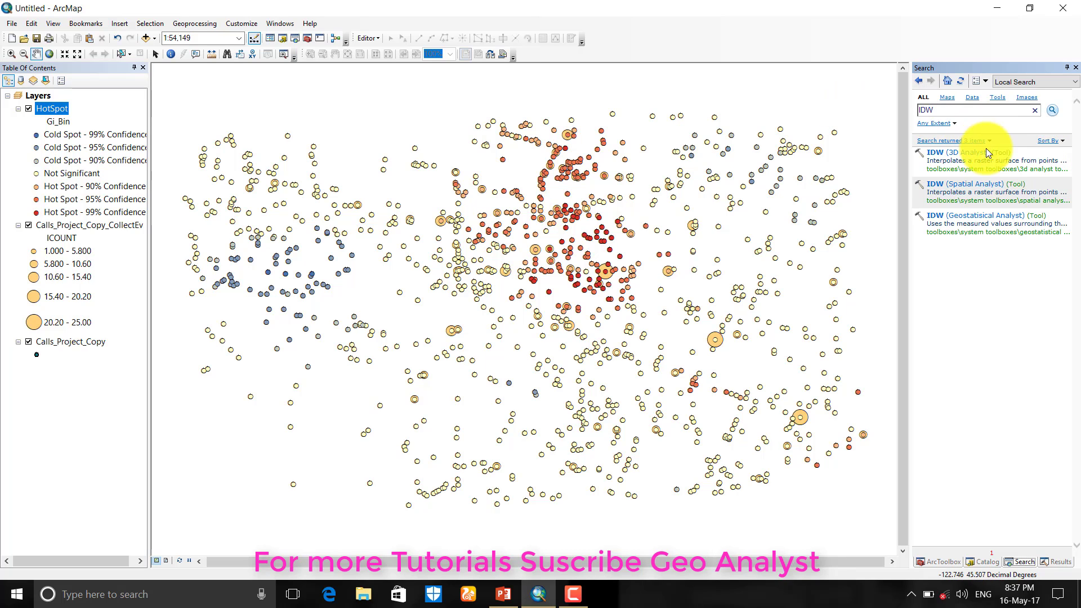
left_click(978, 197)
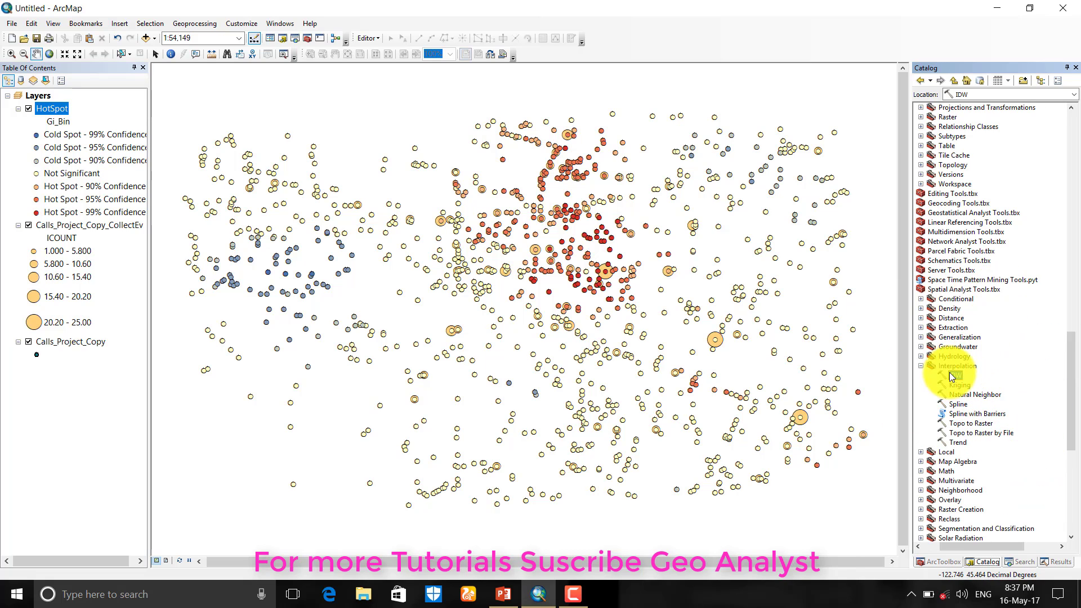
double_click(956, 375)
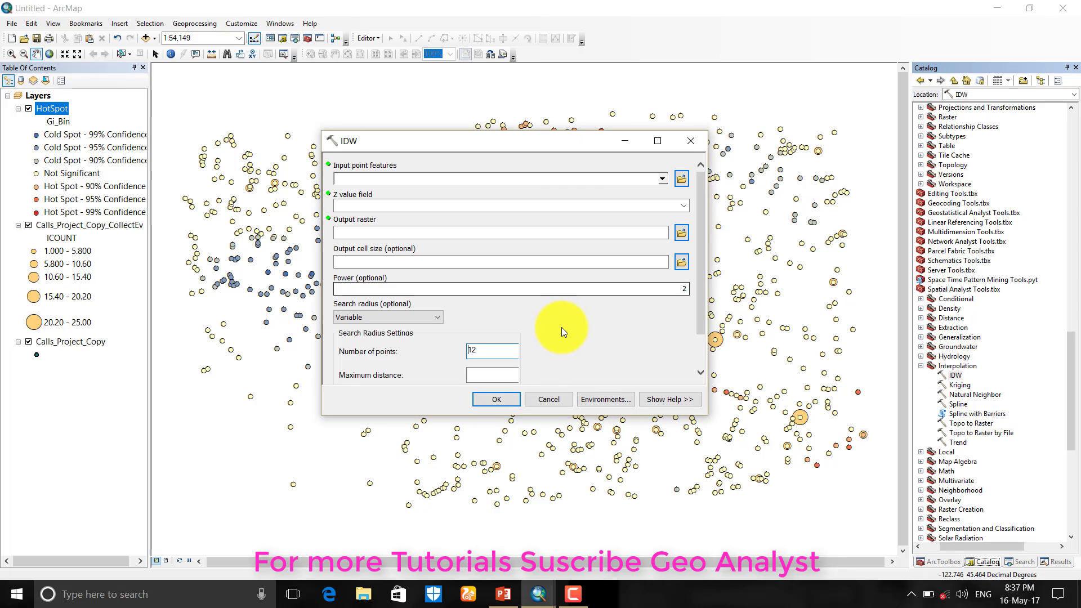
Run IDW on the HotSpot points with GiZScore as the Z value field, saving the output raster as Idw_HotSpot in HotSpot.gdb.
left_click(662, 179)
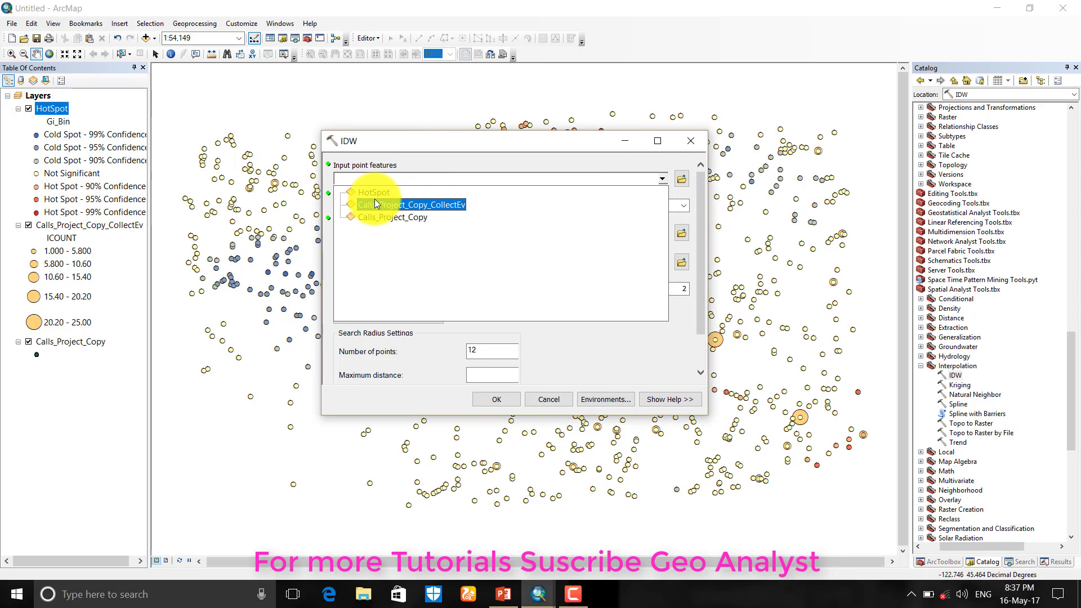
left_click(374, 193)
left_click(686, 206)
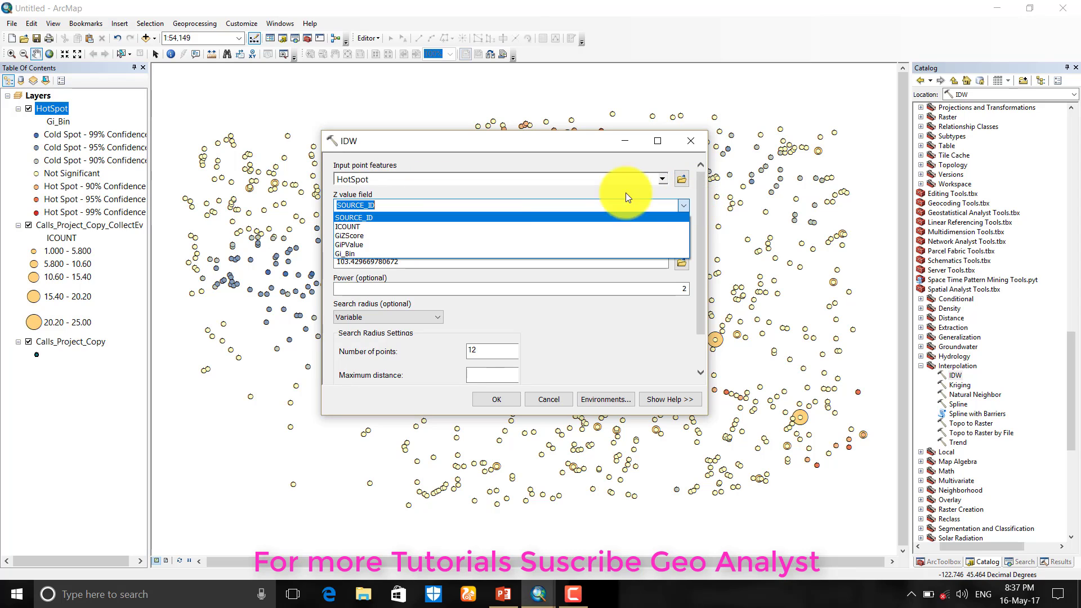
left_click(352, 238)
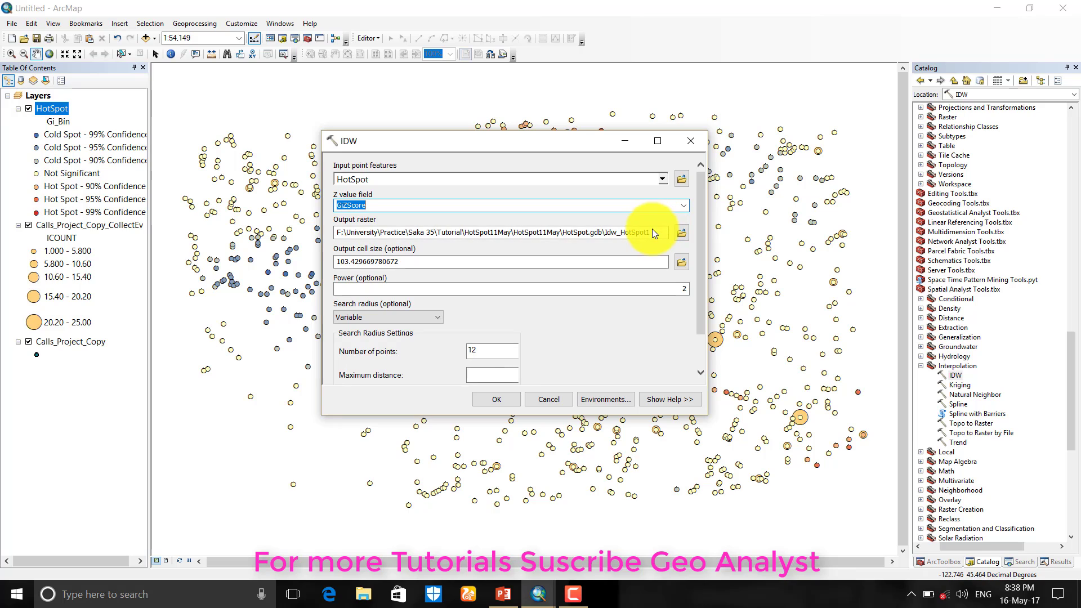
left_click_drag(652, 228, 617, 235)
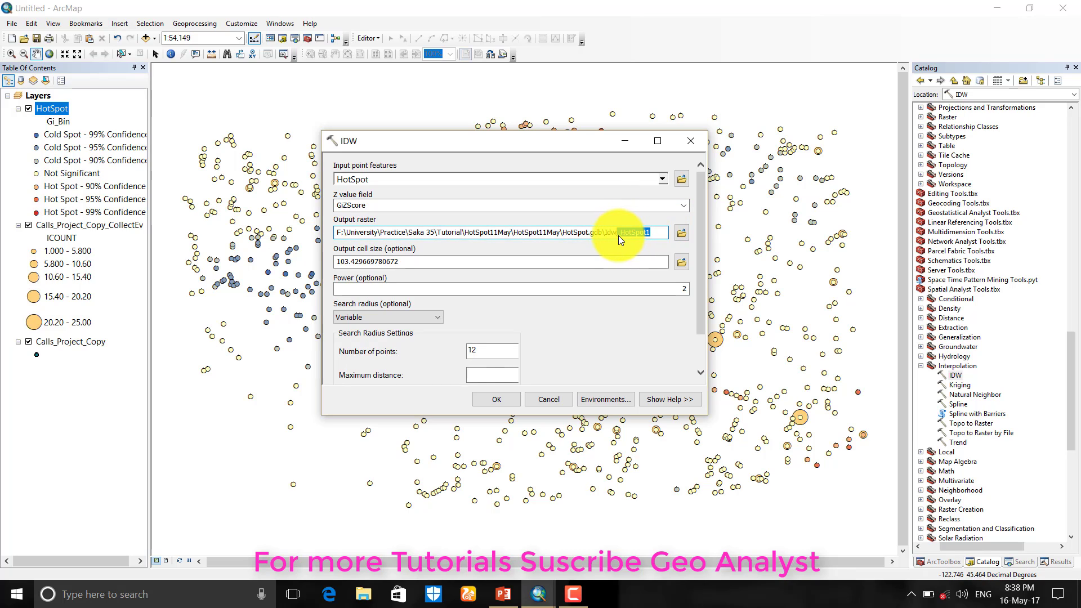
left_click(651, 236)
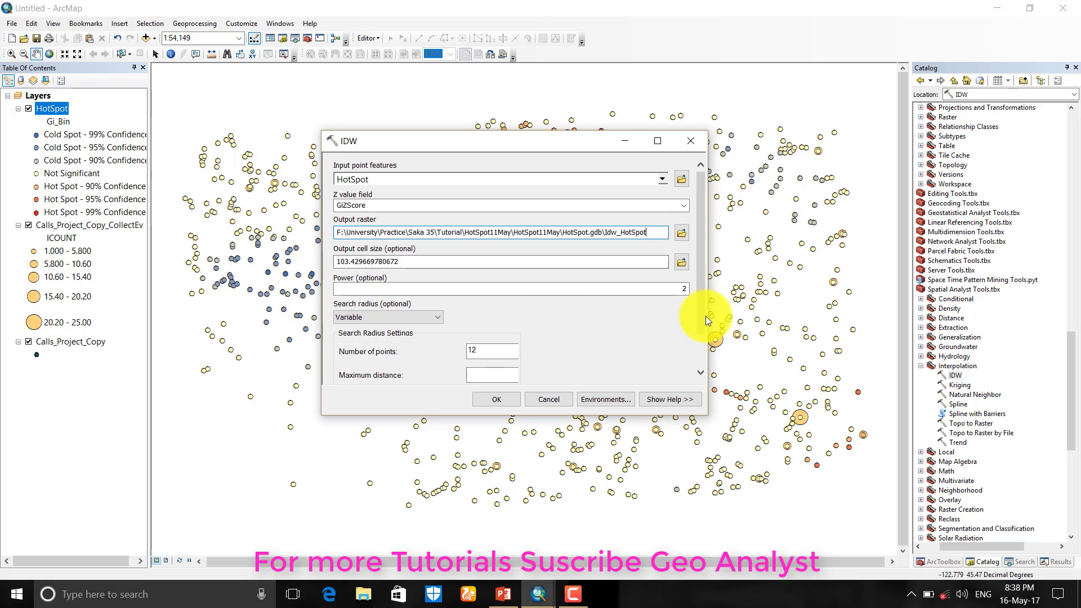
scroll(698, 338, "down", 3)
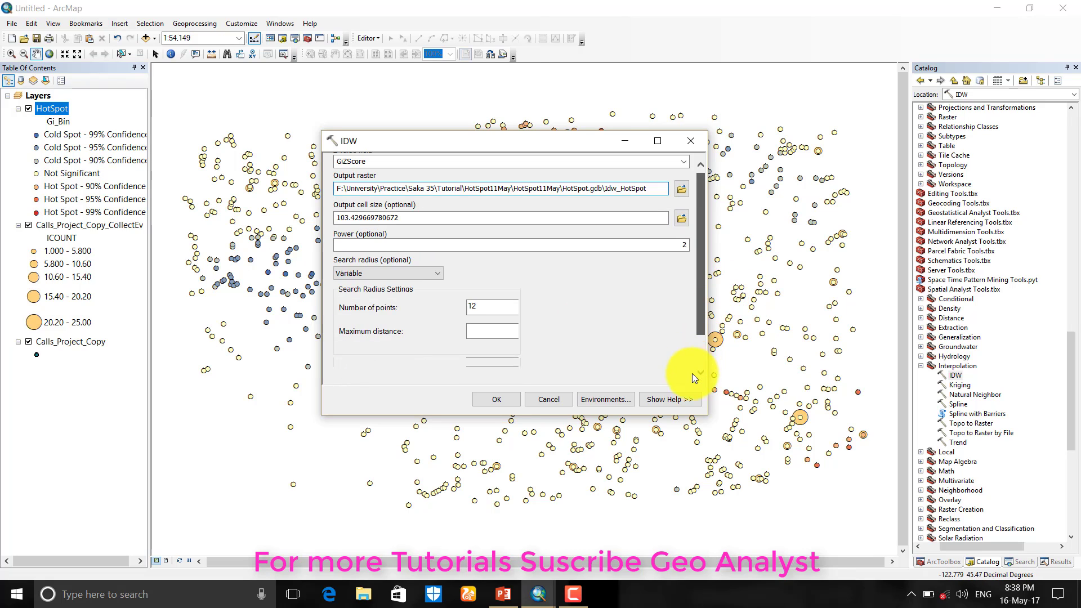
left_click(490, 397)
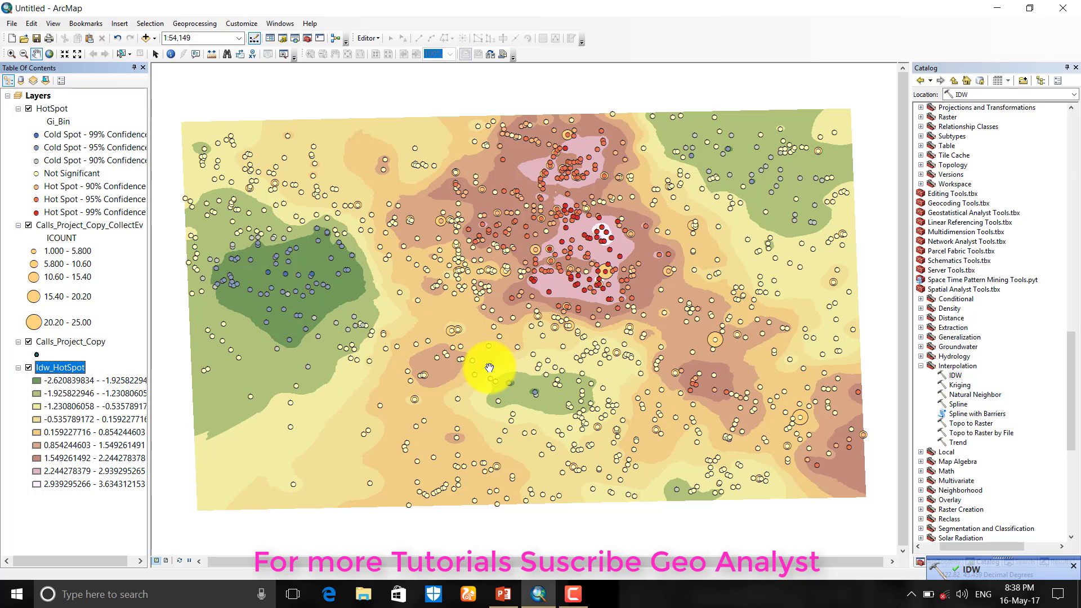
Recolor the classified Idw_HotSpot raster with a blue-yellow-red color ramp and make the layer partly transparent.
right_click(73, 370)
key("Escape")
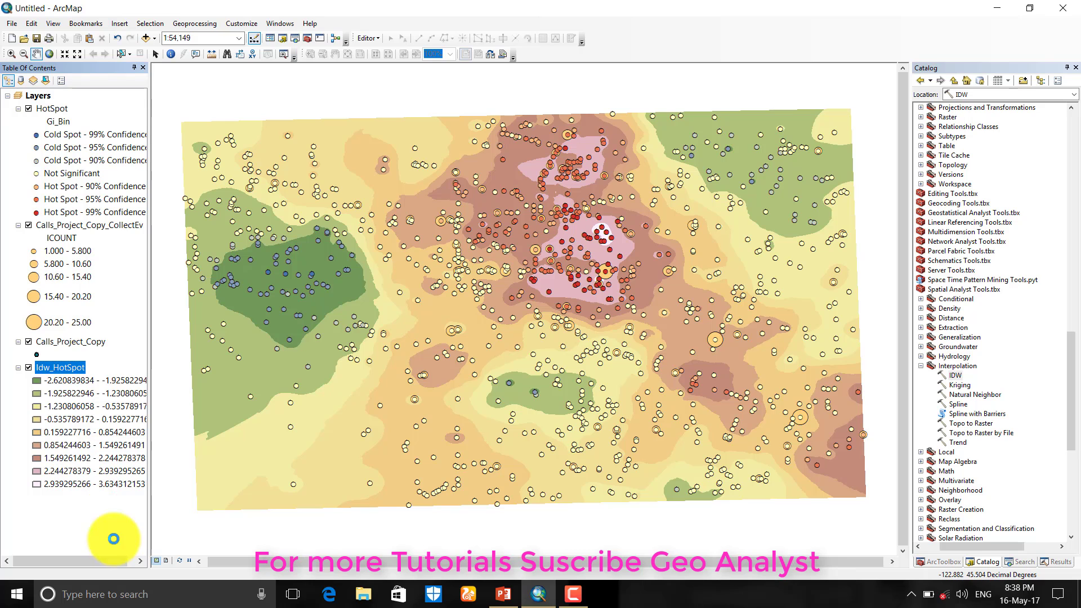
left_click(622, 228)
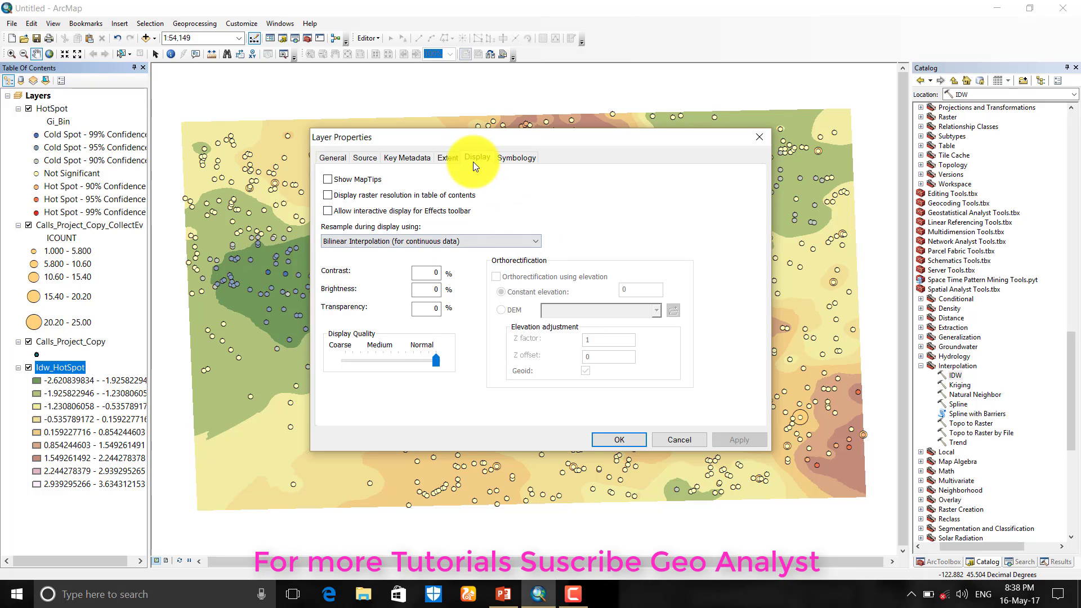
left_click(505, 157)
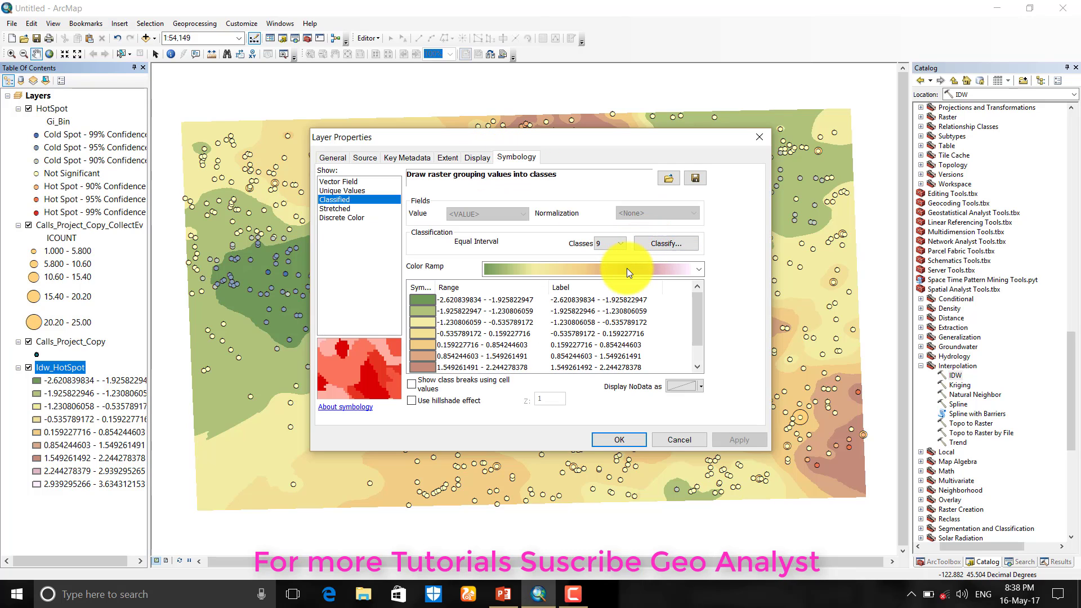
left_click(626, 269)
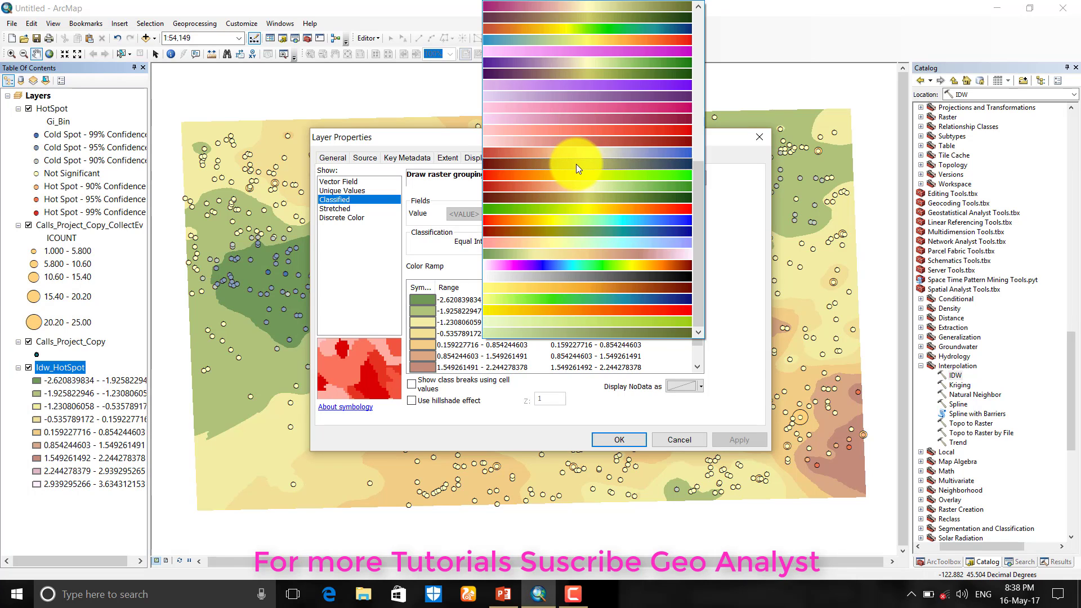
scroll(576, 106, "up", 9)
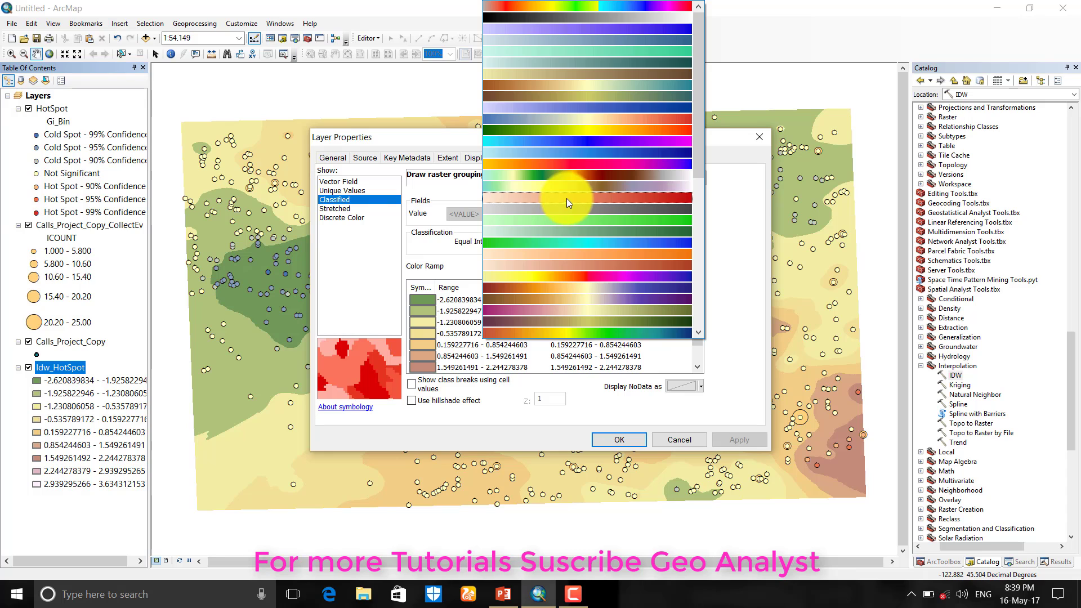
left_click(557, 122)
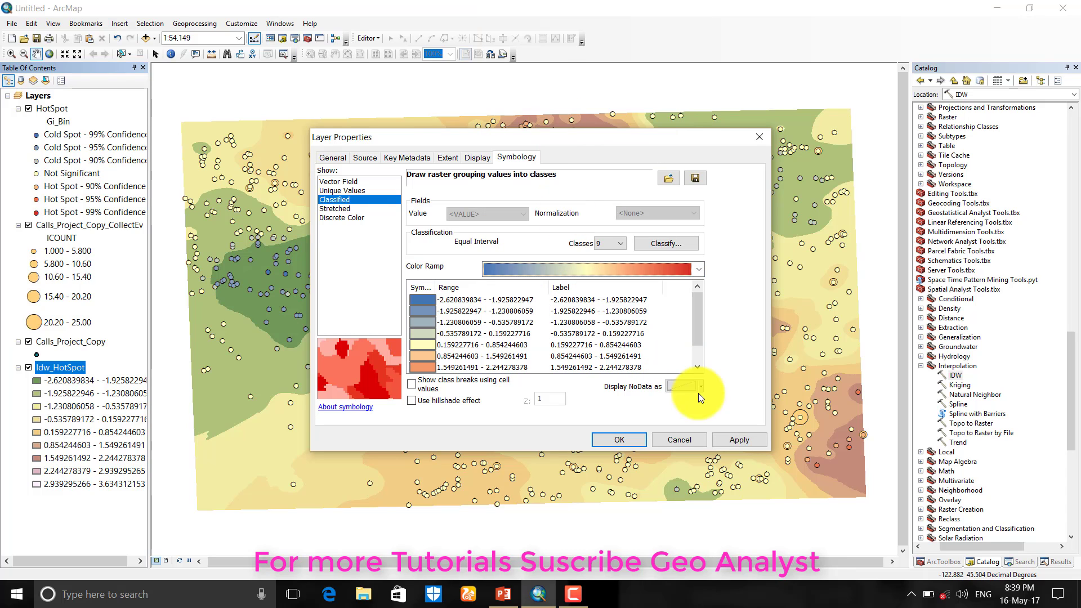
left_click(731, 440)
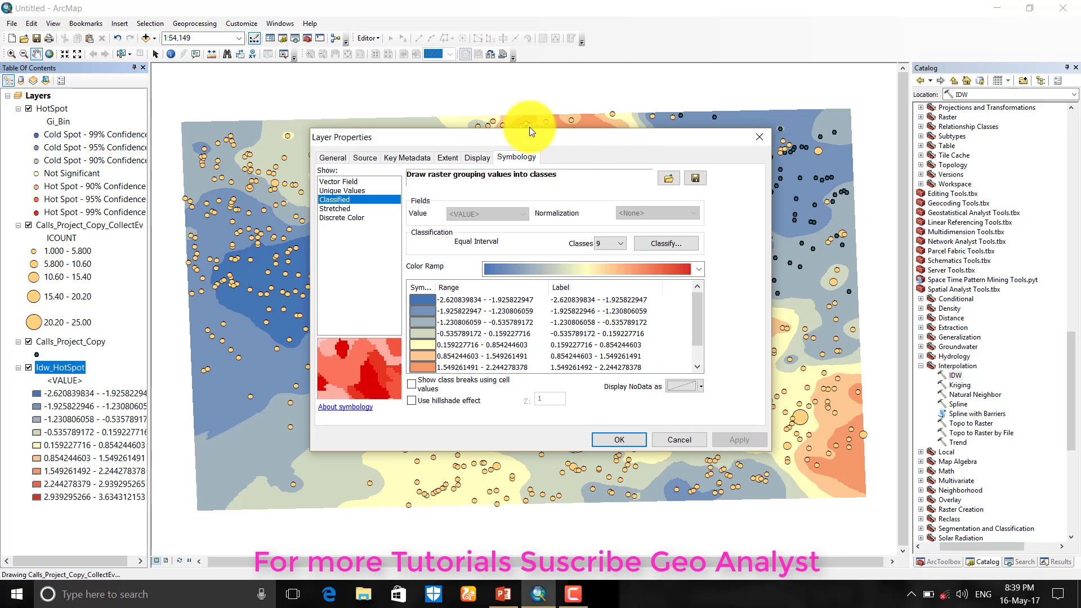
left_click(465, 157)
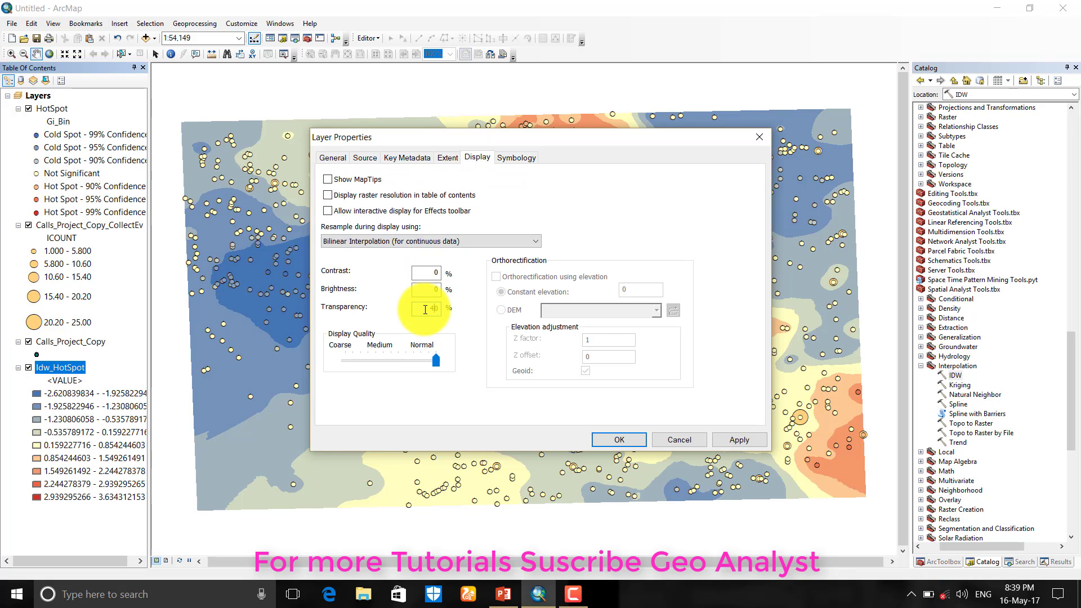
left_click(617, 443)
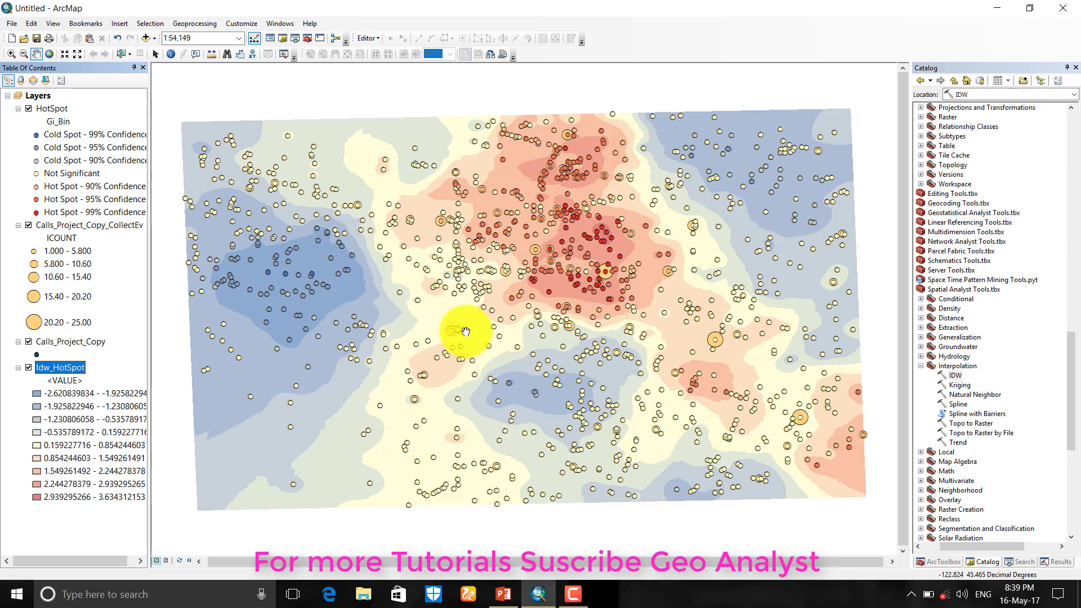
Add the Response_Stations feature class from the Tutorial folder's HotSpot.gdb to the map.
left_click(978, 556)
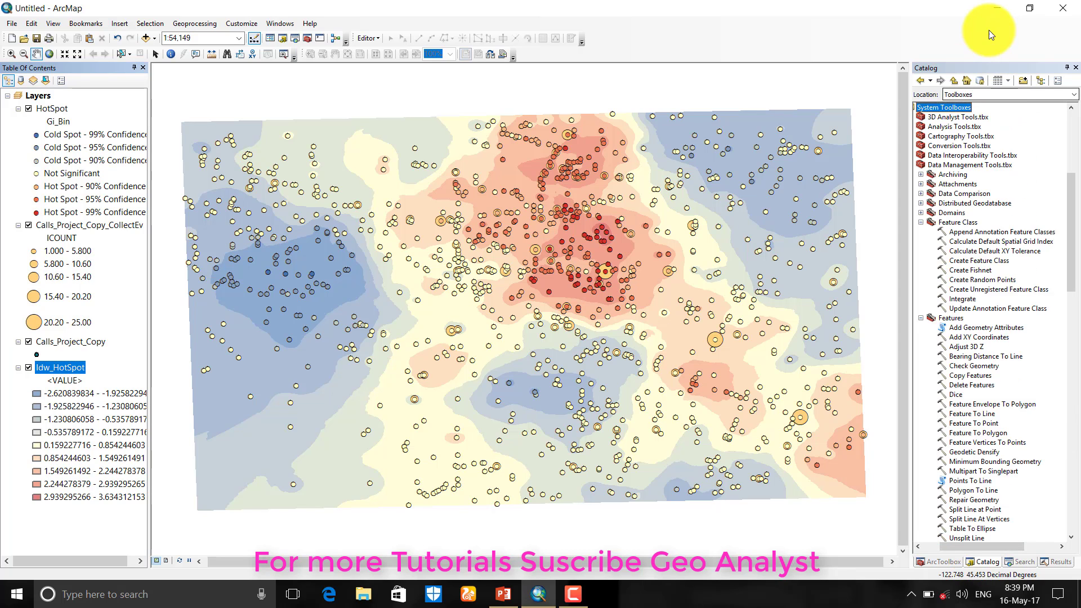
scroll(953, 194, "up", 7)
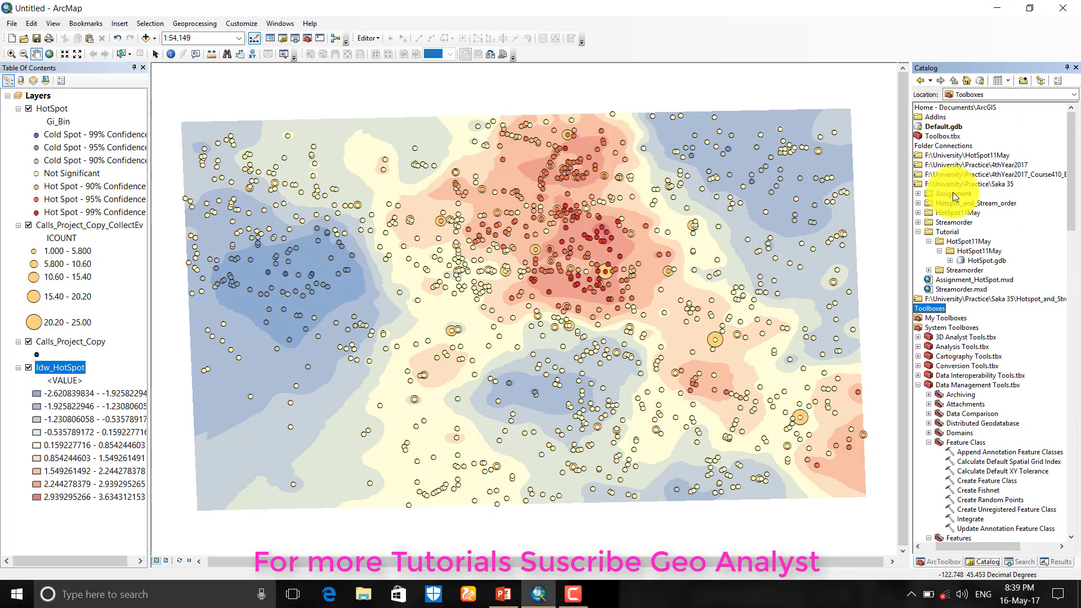
double_click(960, 260)
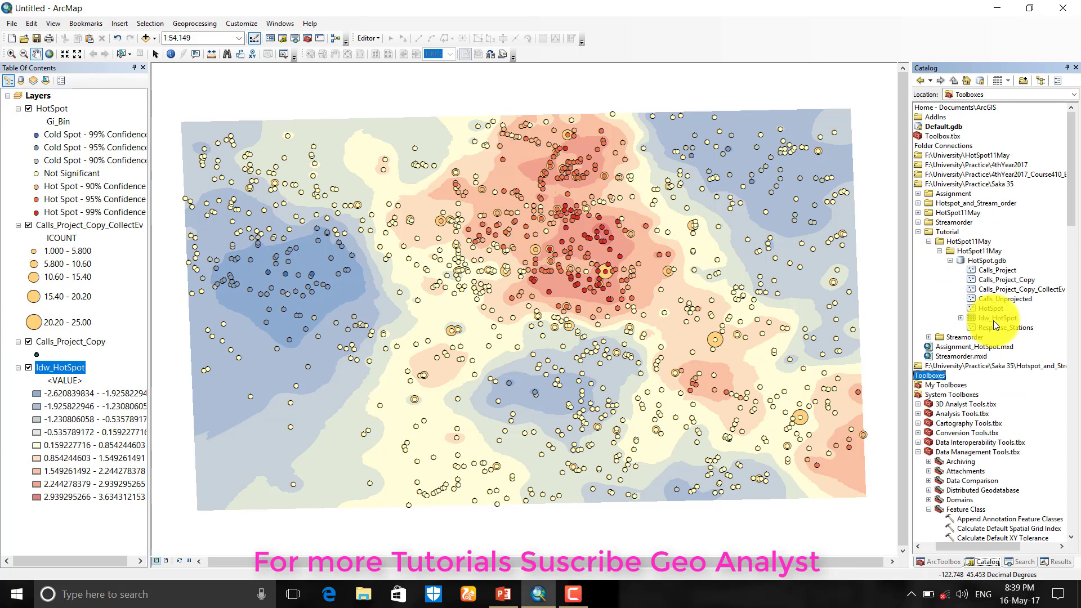
left_click_drag(995, 327, 703, 318)
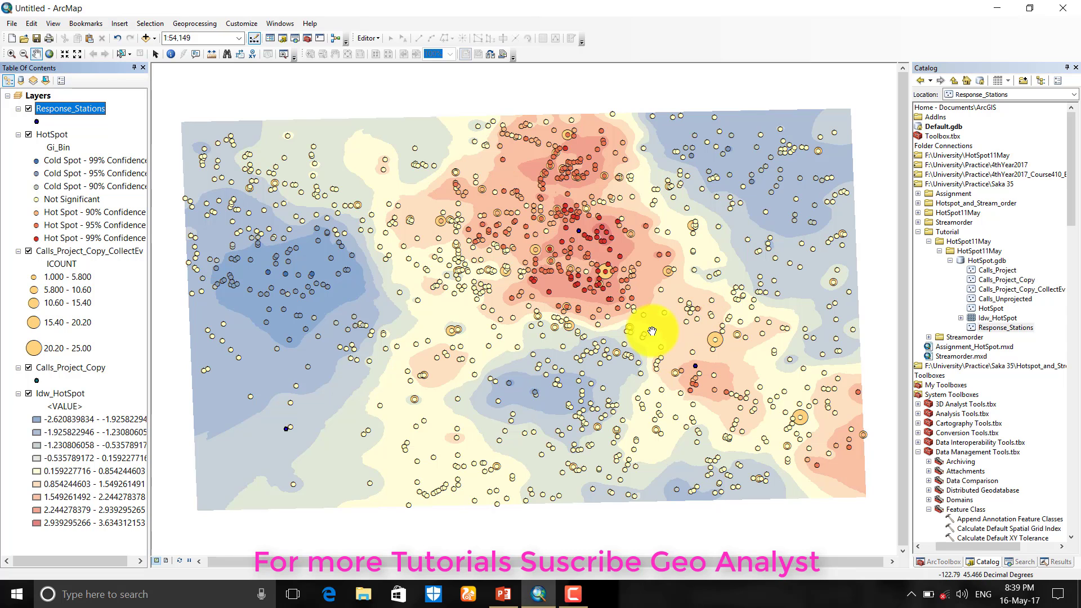
Symbolize the Response_Stations layer with the green Circle 13 marker at size 20.
left_click(36, 121)
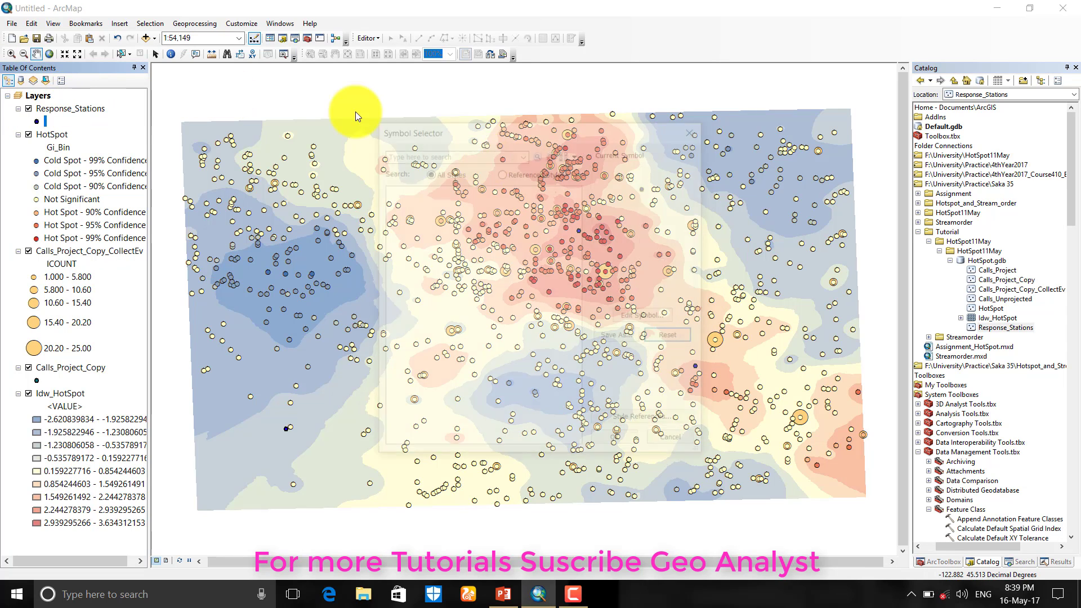
scroll(481, 330, "down", 5)
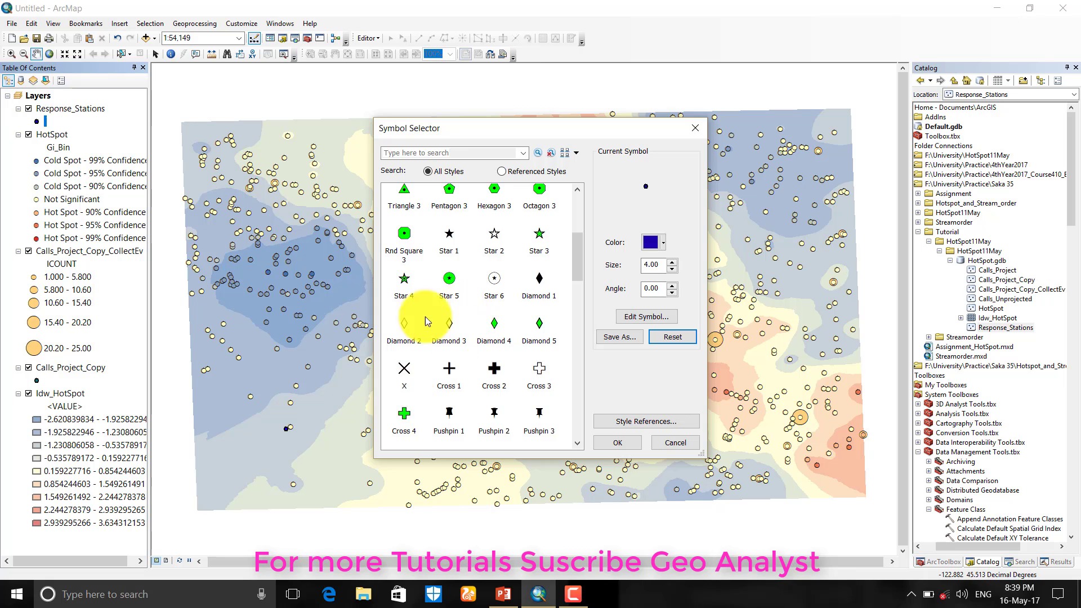
scroll(493, 298, "down", 3)
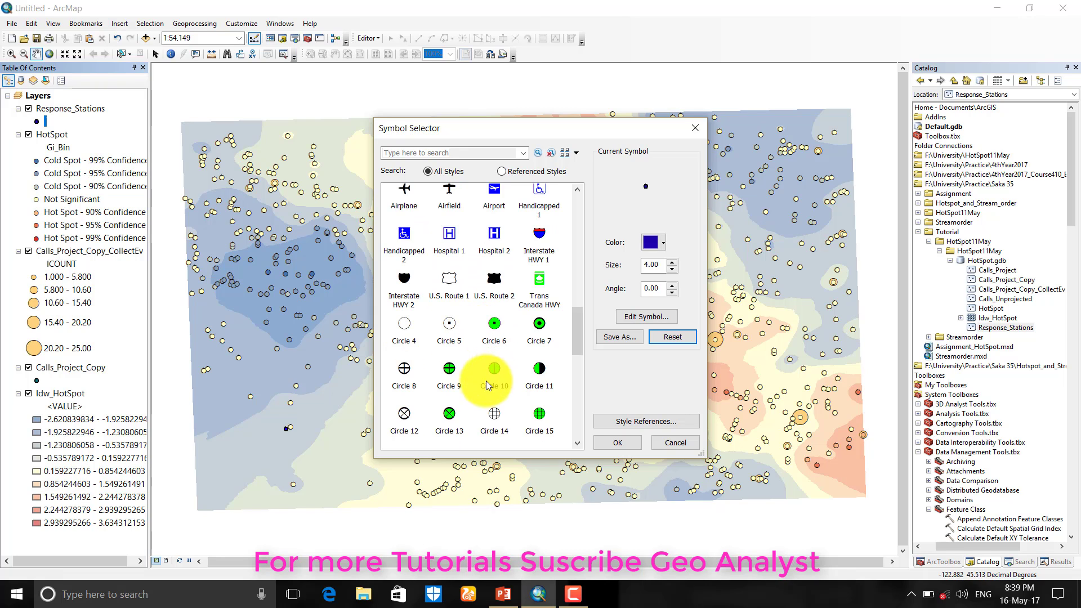
left_click(449, 414)
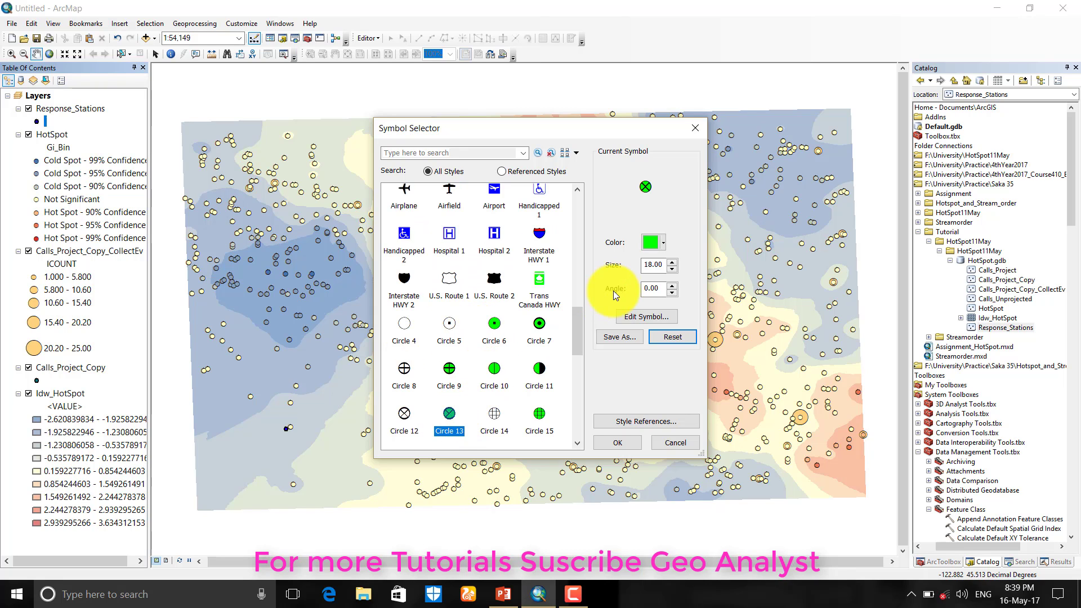
double_click(663, 267)
type("20")
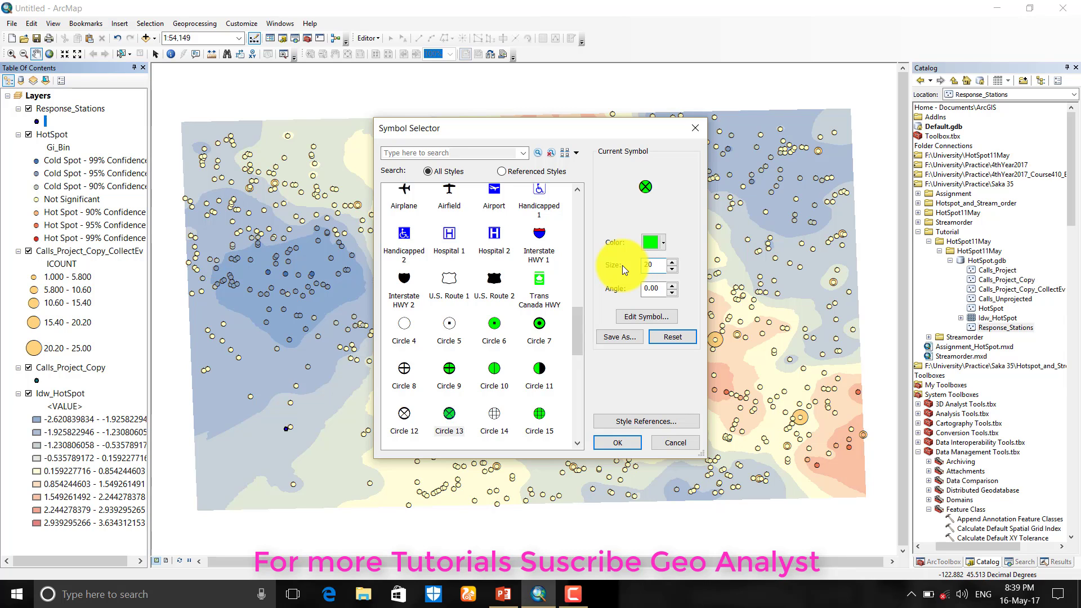
left_click(620, 442)
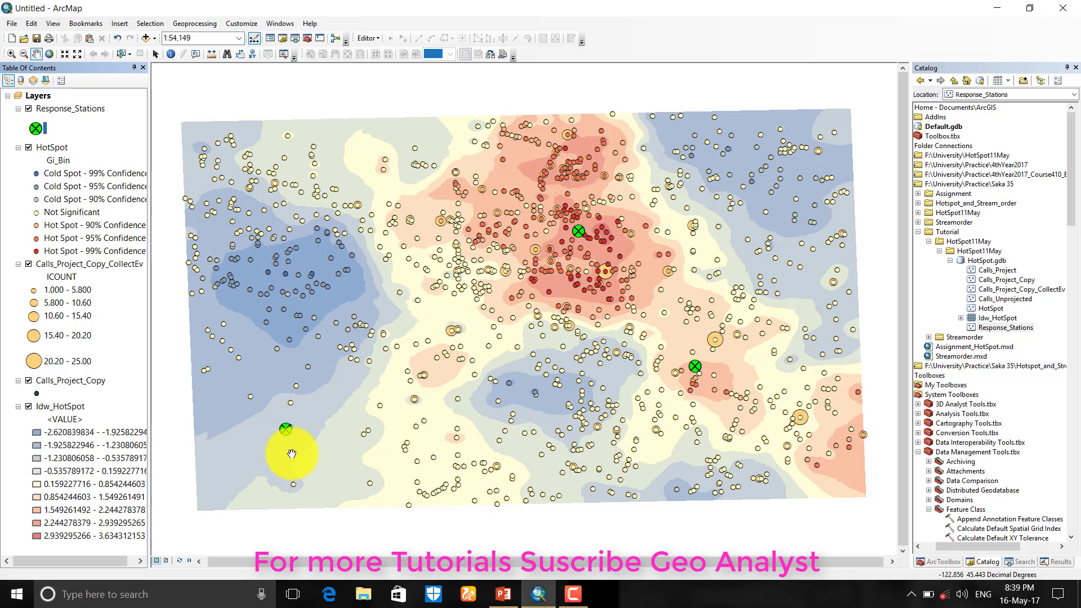
Switch to the layout view and set the page to A4 paper in landscape orientation.
left_click(168, 561)
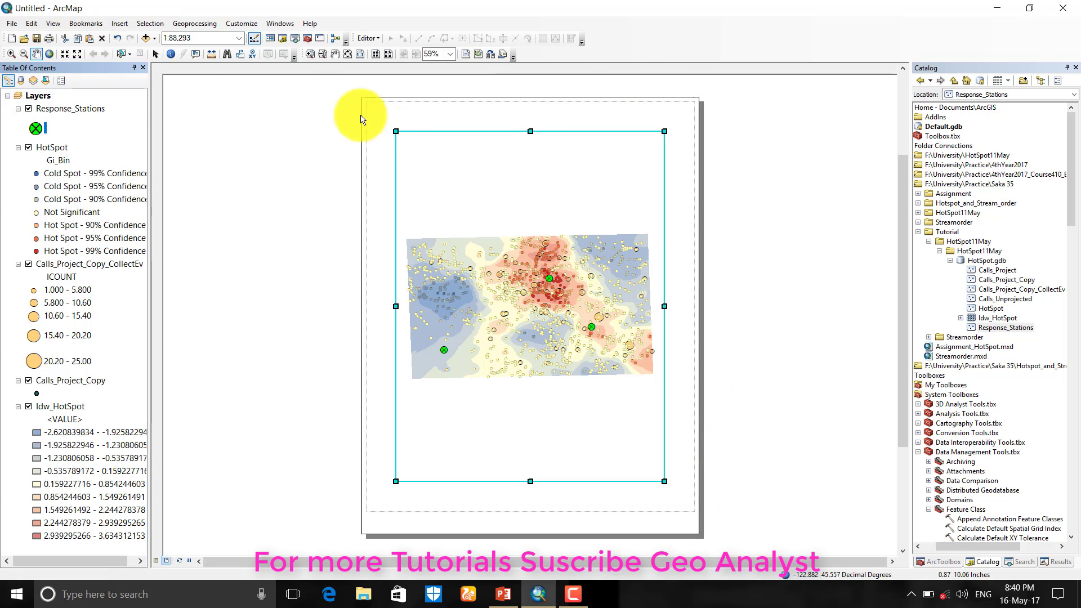
left_click(15, 25)
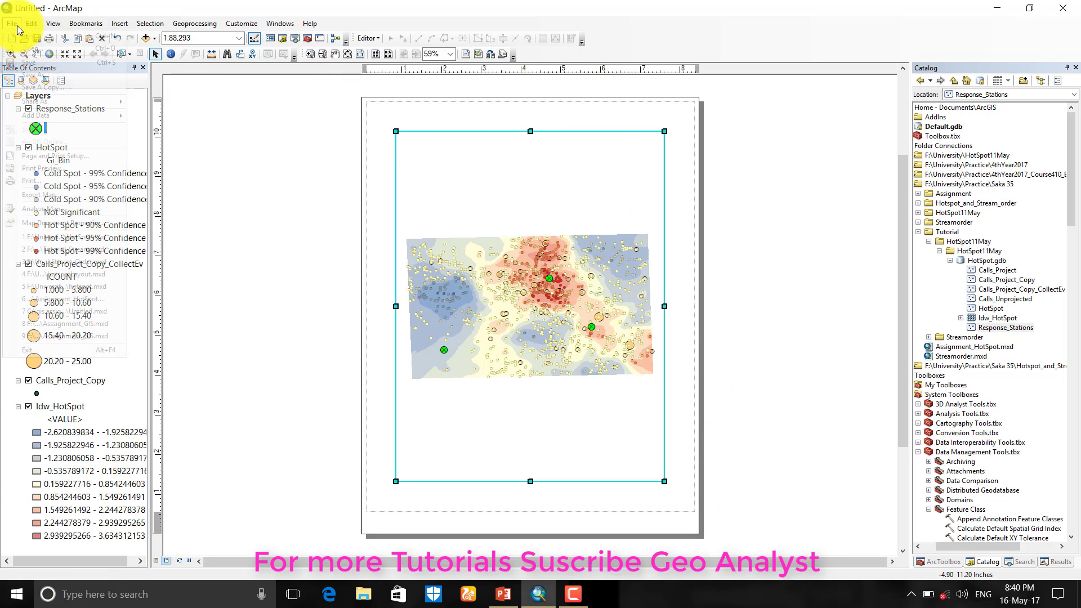
left_click(85, 161)
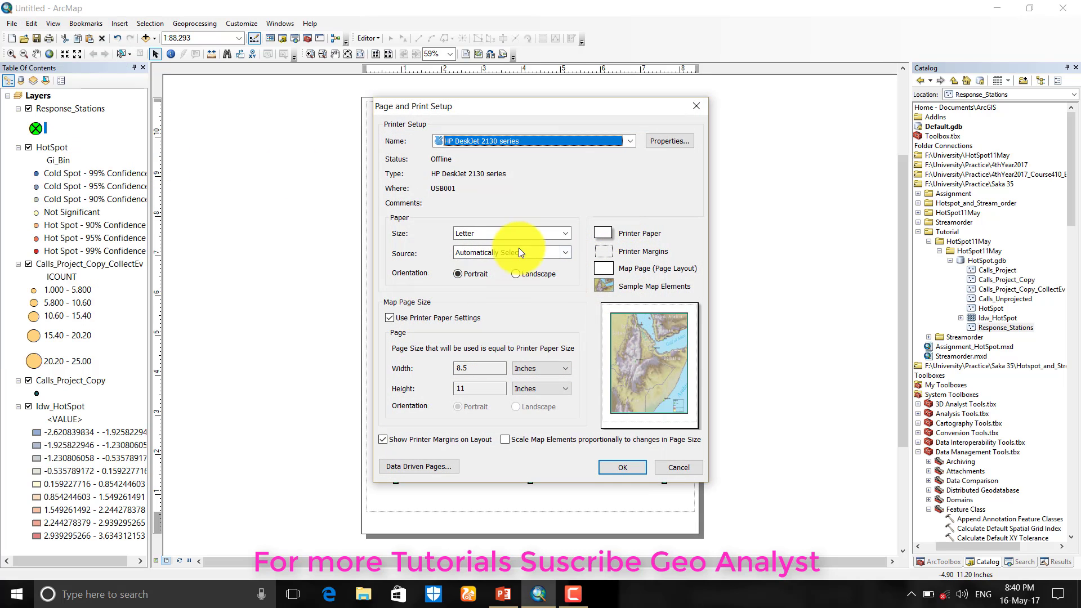
left_click(529, 232)
scroll(499, 255, "up", 3)
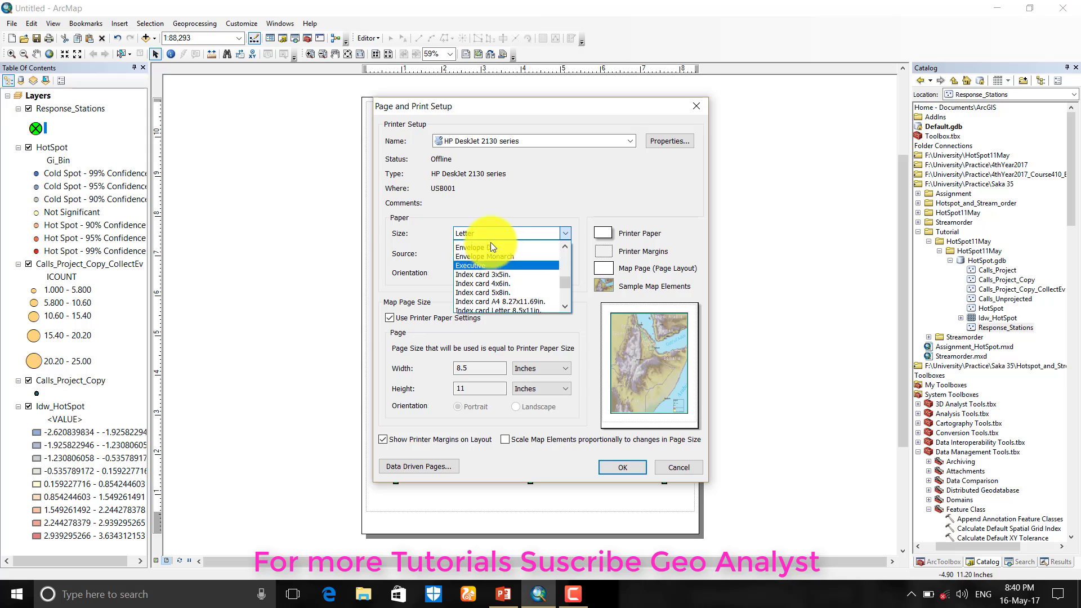
scroll(490, 256, "up", 3)
left_click(462, 284)
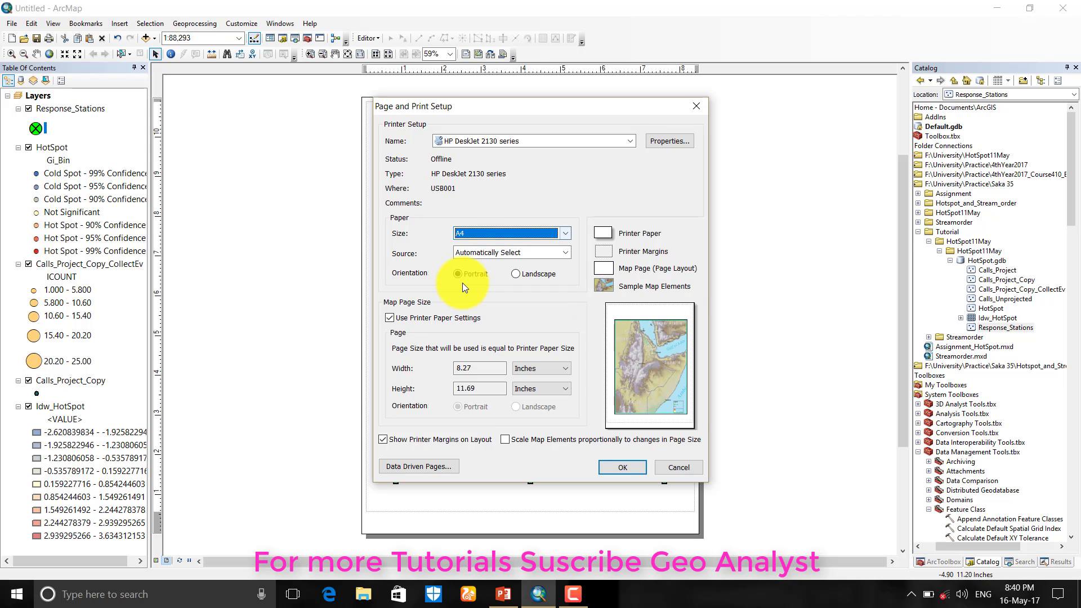
left_click(516, 275)
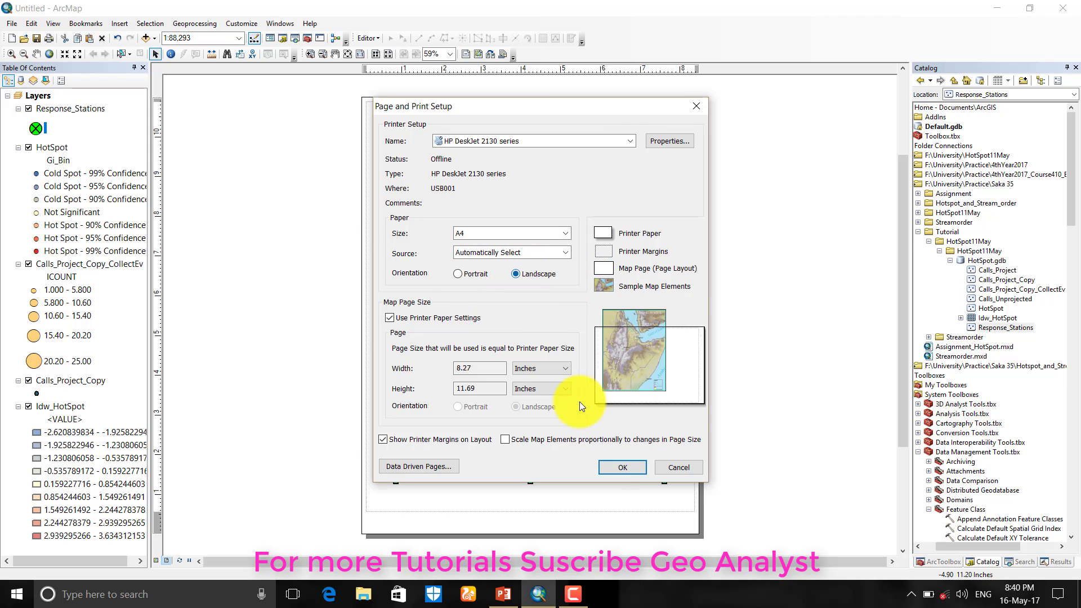
left_click(608, 469)
left_click(484, 226)
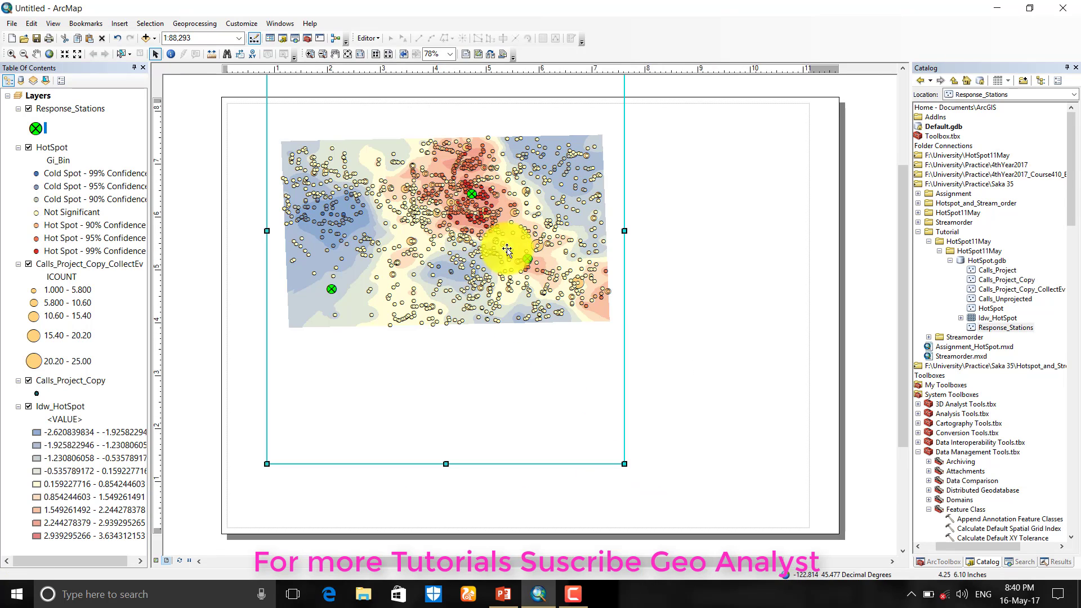